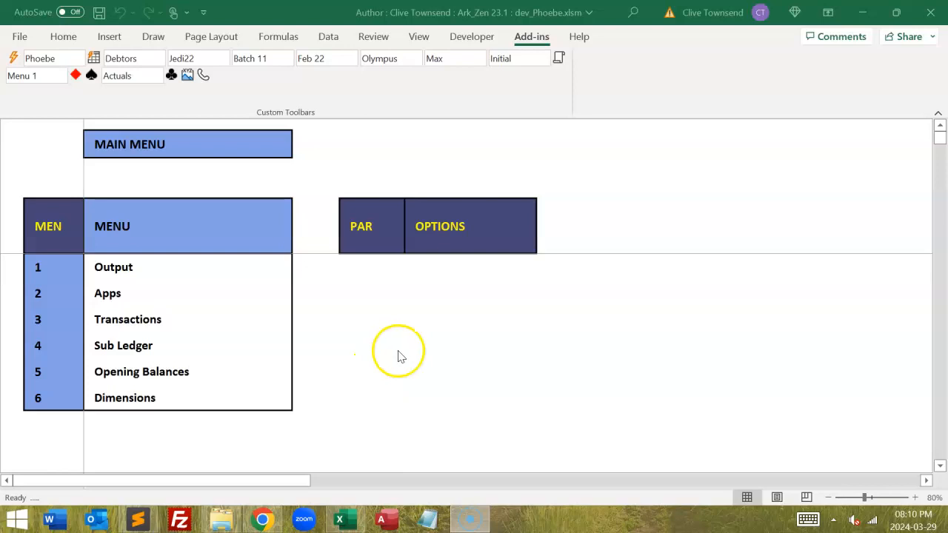
- Open the Sales report from the Income transactions menu
{"action": "left_click", "coordinate": [150, 319]}
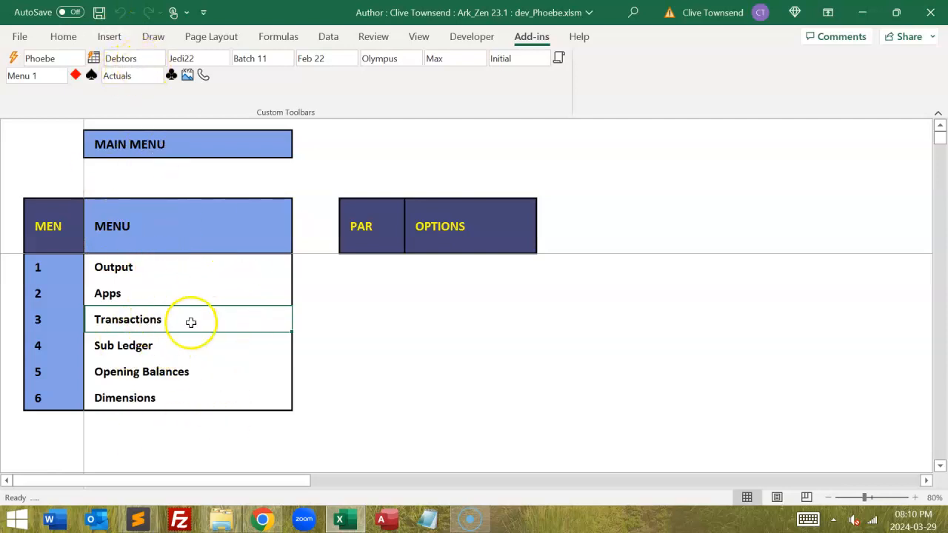
{"action": "double_click", "coordinate": [150, 318]}
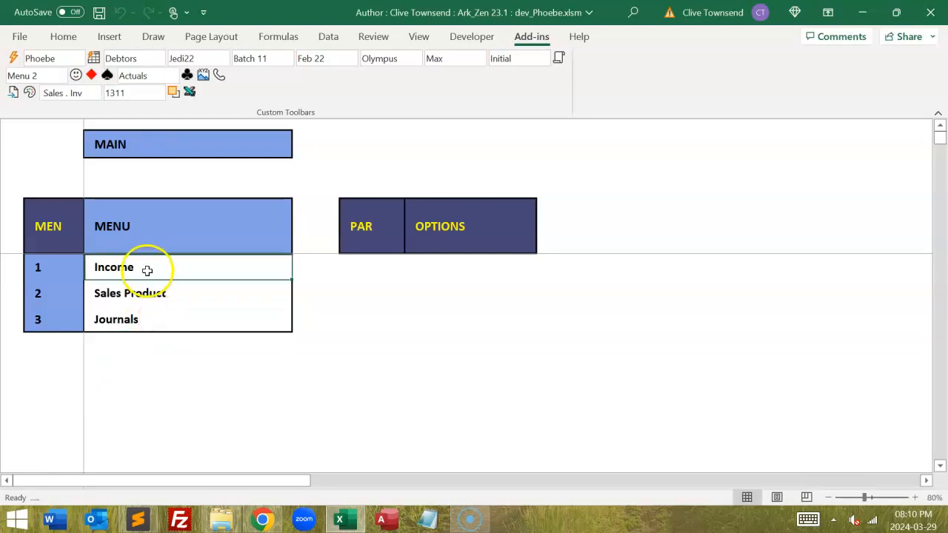
{"action": "double_click", "coordinate": [147, 270]}
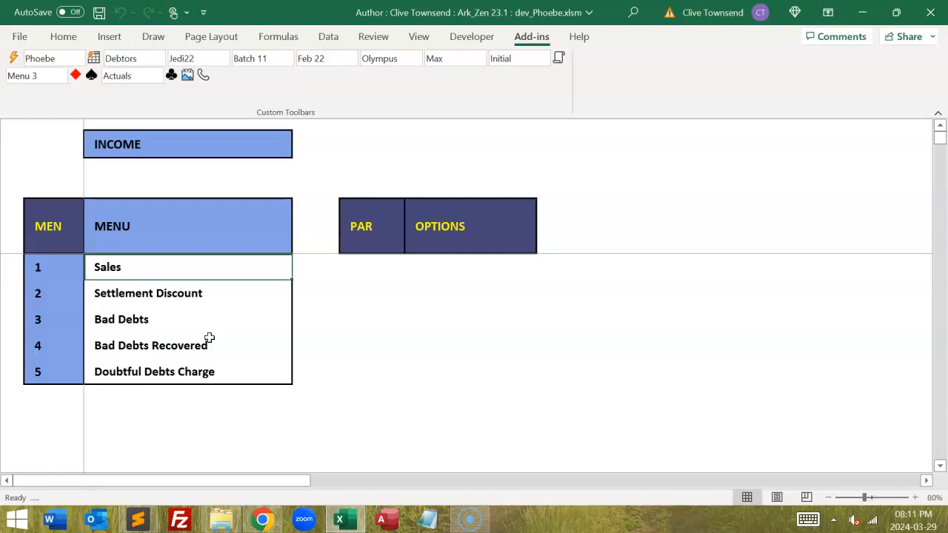
{"action": "double_click", "coordinate": [180, 272]}
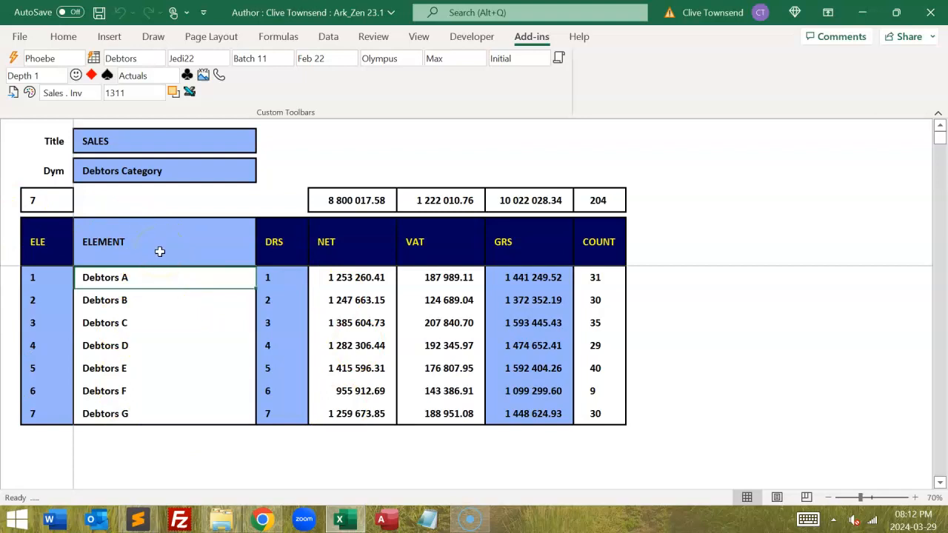
- Browse the available dimensions of the Sales report and switch its breakdown from Debtors Category to Listing
{"action": "left_click", "coordinate": [282, 247]}
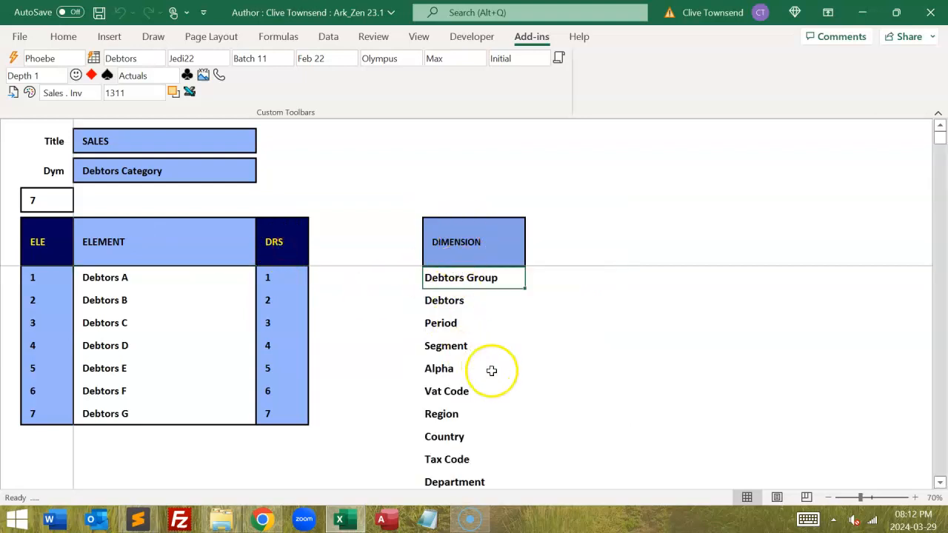
{"action": "scroll", "coordinate": [491, 407], "scroll_direction": "down", "scroll_amount": 1}
{"action": "scroll", "coordinate": [491, 407], "scroll_direction": "up", "scroll_amount": 1}
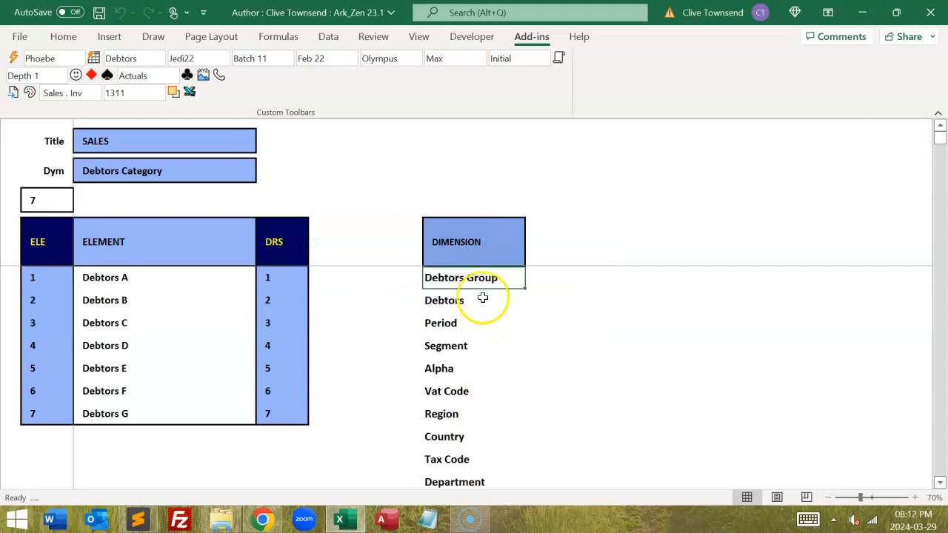
{"action": "scroll", "coordinate": [484, 356], "scroll_direction": "down", "scroll_amount": 1}
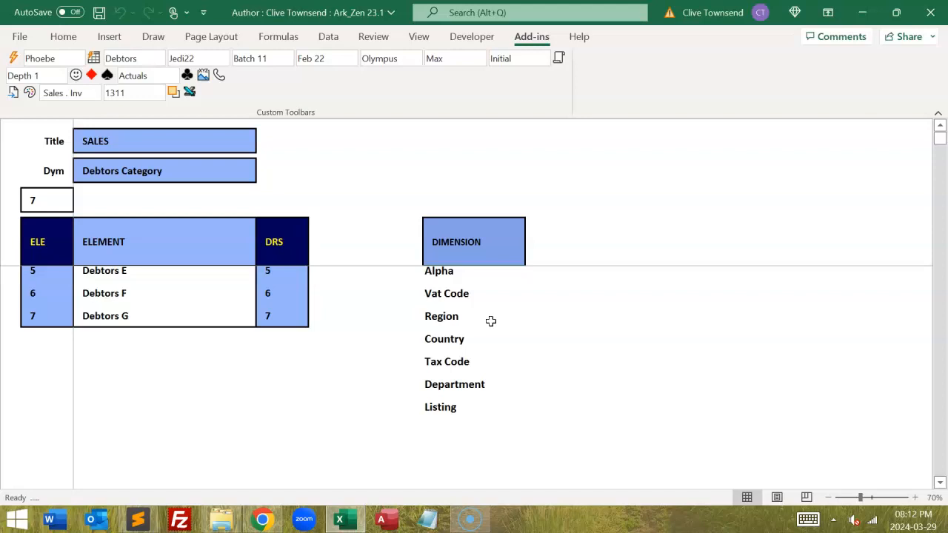
{"action": "scroll", "coordinate": [490, 321], "scroll_direction": "up", "scroll_amount": 2}
{"action": "scroll", "coordinate": [491, 321], "scroll_direction": "down", "scroll_amount": 2}
{"action": "left_click", "coordinate": [441, 407]}
{"action": "left_click", "coordinate": [448, 412]}
{"action": "double_click", "coordinate": [448, 412]}
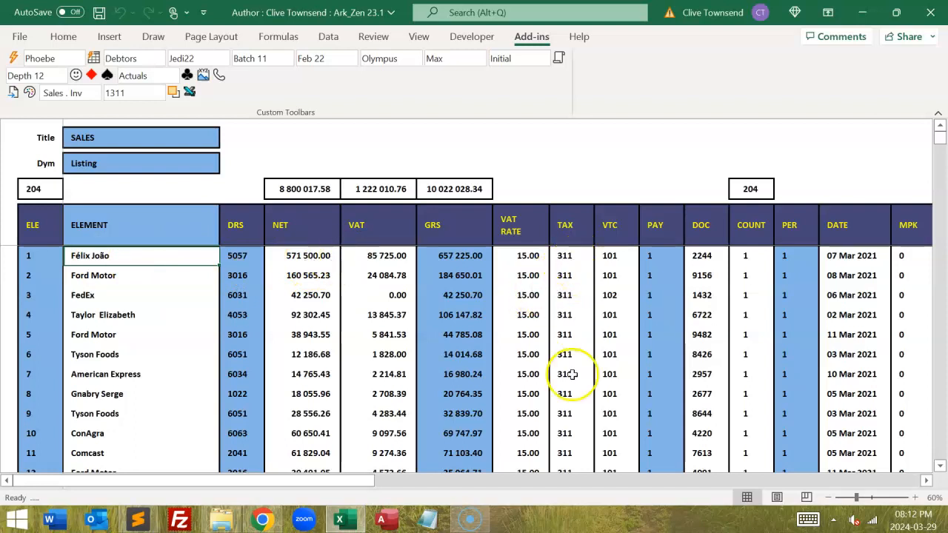
- Review the listing's columns through to the system code and regroup the sales by Debtors
{"action": "left_click_drag", "start_coordinate": [322, 481], "coordinate": [519, 499]}
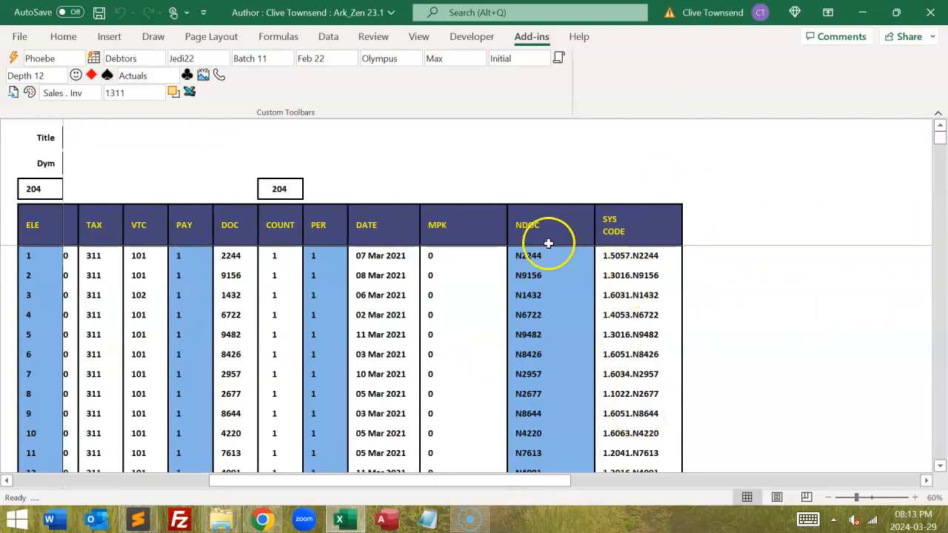
{"action": "left_click_drag", "start_coordinate": [350, 480], "coordinate": [102, 478]}
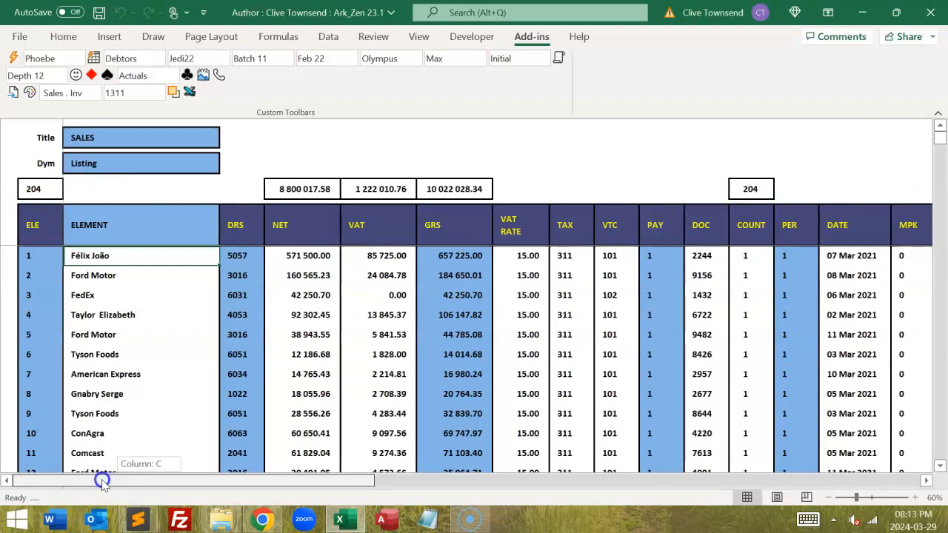
{"action": "left_click", "coordinate": [234, 226]}
{"action": "left_click", "coordinate": [380, 276]}
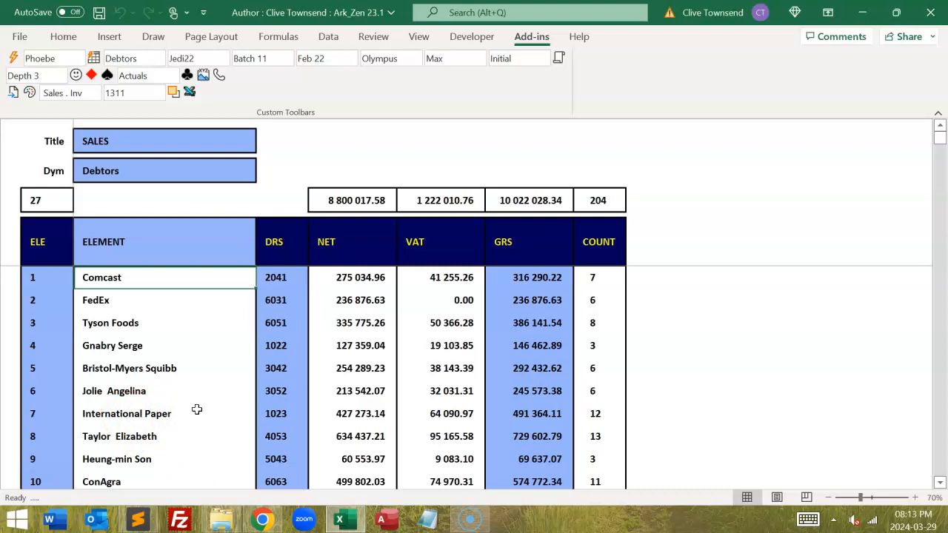
- Switch the Sales report's dimension back to Debtors Category
{"action": "left_click", "coordinate": [275, 243]}
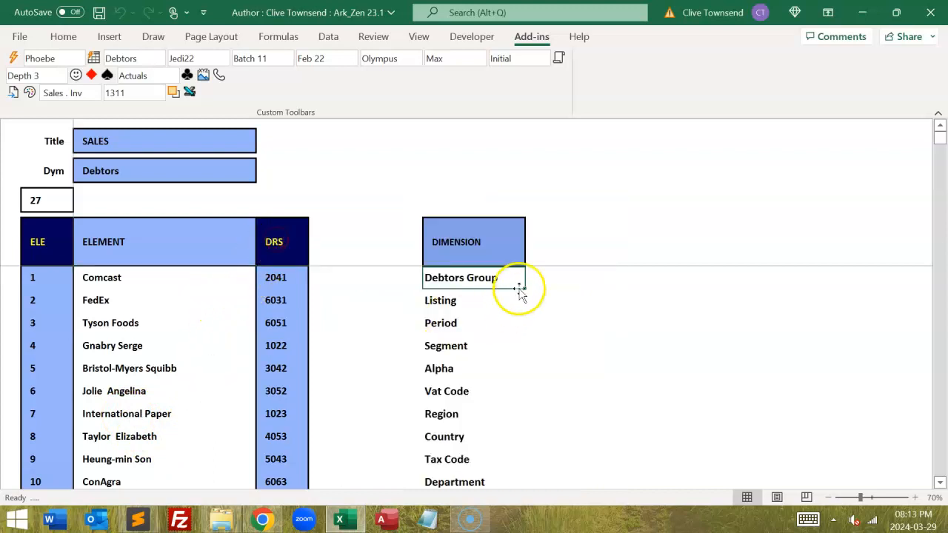
{"action": "scroll", "coordinate": [459, 456], "scroll_direction": "down", "scroll_amount": 1}
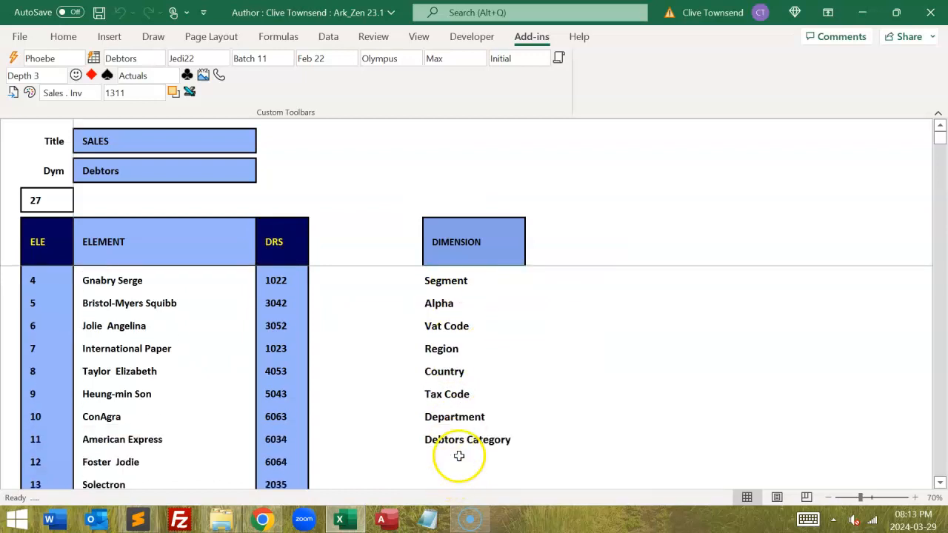
{"action": "left_click", "coordinate": [455, 440]}
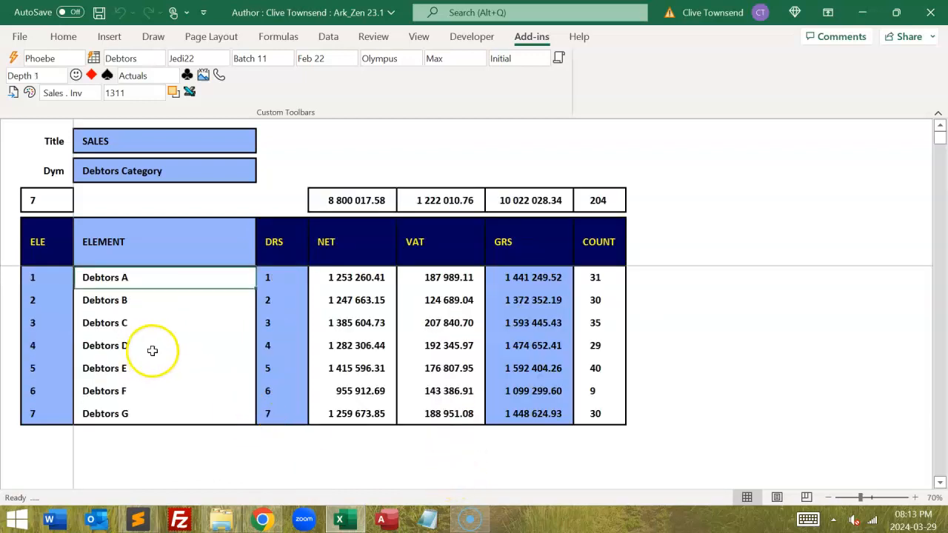
- Drill down into Debtors C by Debtors Group and compare its net total with the category summary
{"action": "left_click", "coordinate": [134, 322]}
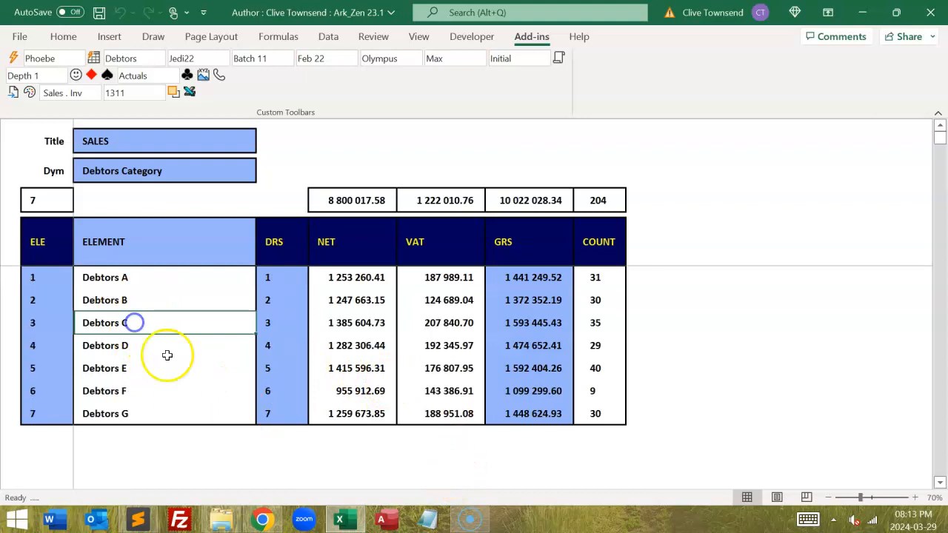
{"action": "double_click", "coordinate": [189, 323]}
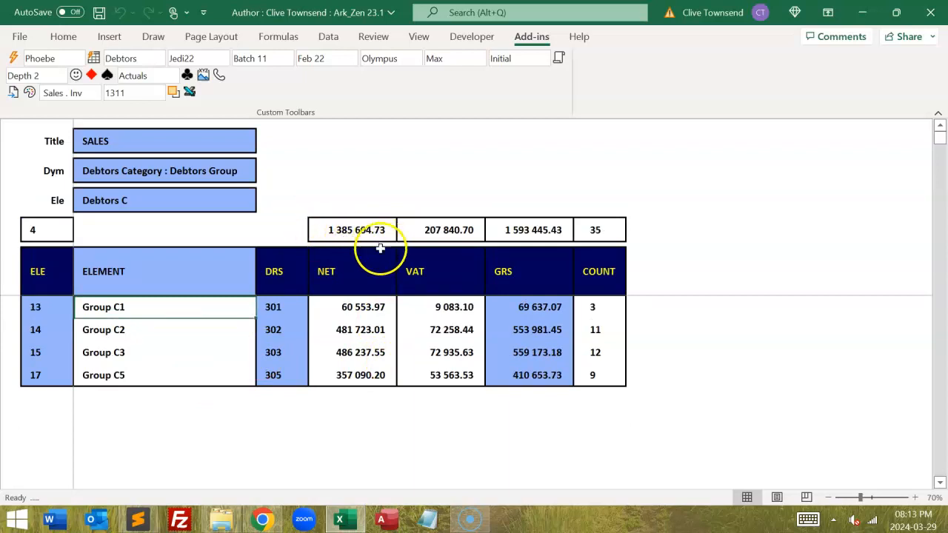
{"action": "left_click", "coordinate": [190, 275]}
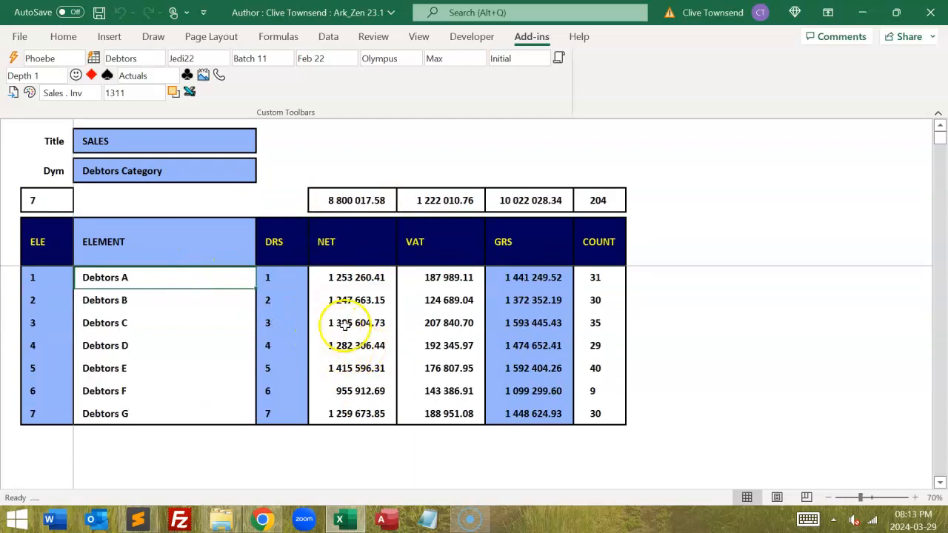
{"action": "double_click", "coordinate": [199, 326]}
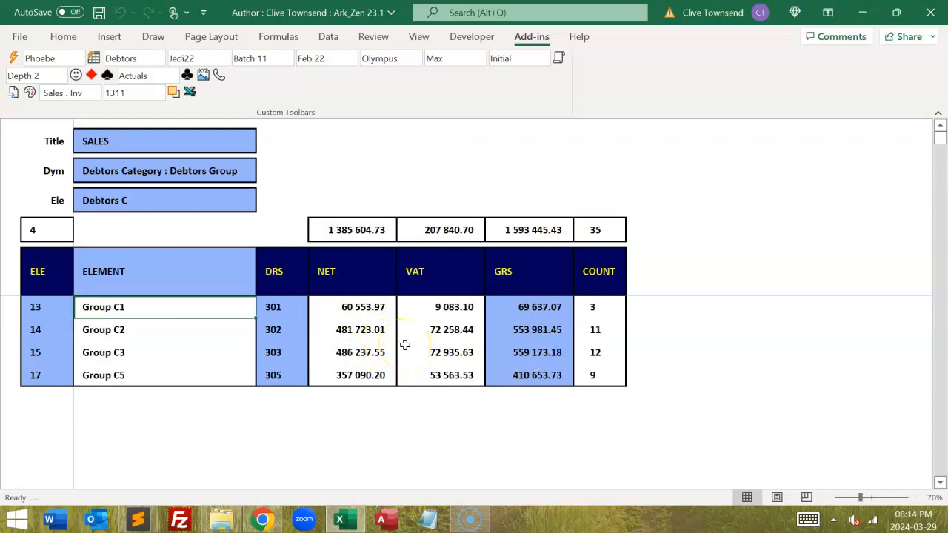
- Break Debtors C down by Period and drill into August 2017 to list its transactions
{"action": "left_click", "coordinate": [275, 271]}
{"action": "left_click", "coordinate": [455, 329]}
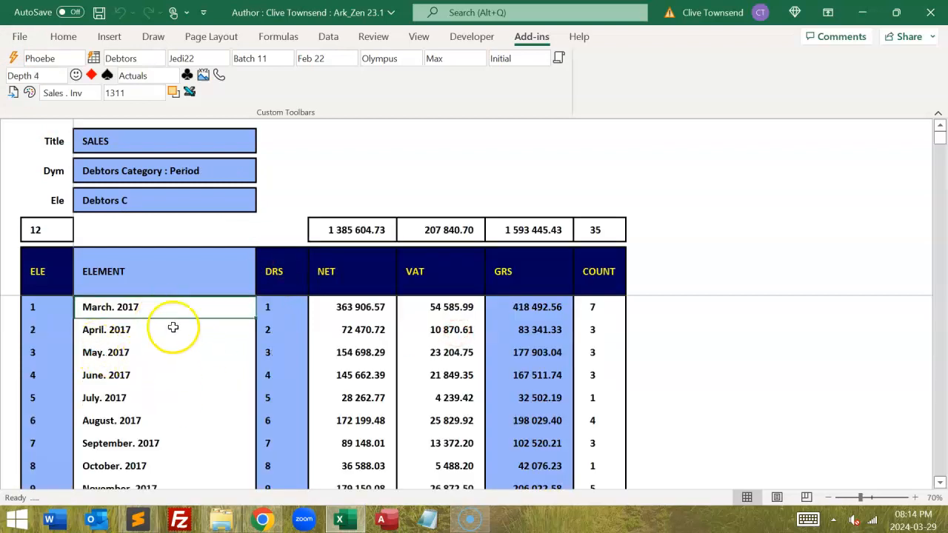
{"action": "scroll", "coordinate": [186, 384], "scroll_direction": "down", "scroll_amount": 1}
{"action": "left_click", "coordinate": [361, 355]}
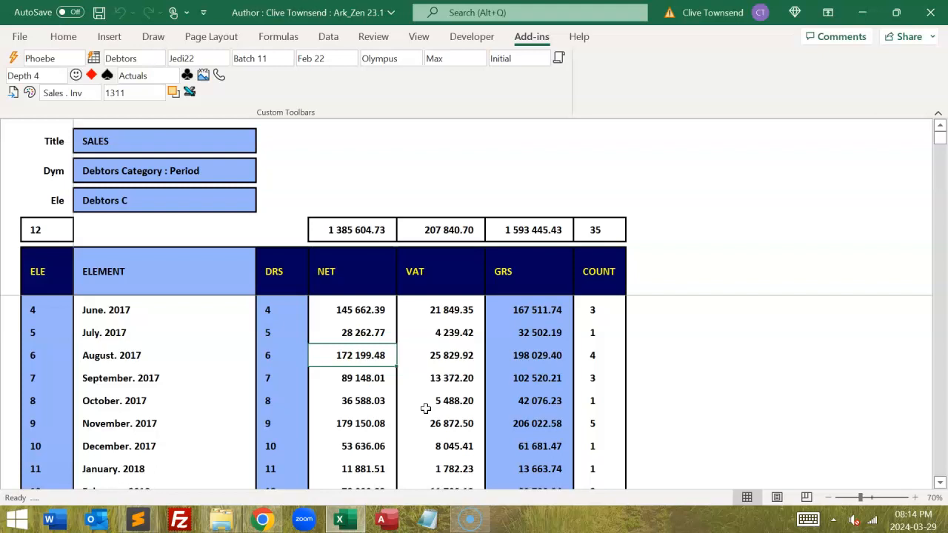
{"action": "double_click", "coordinate": [172, 359]}
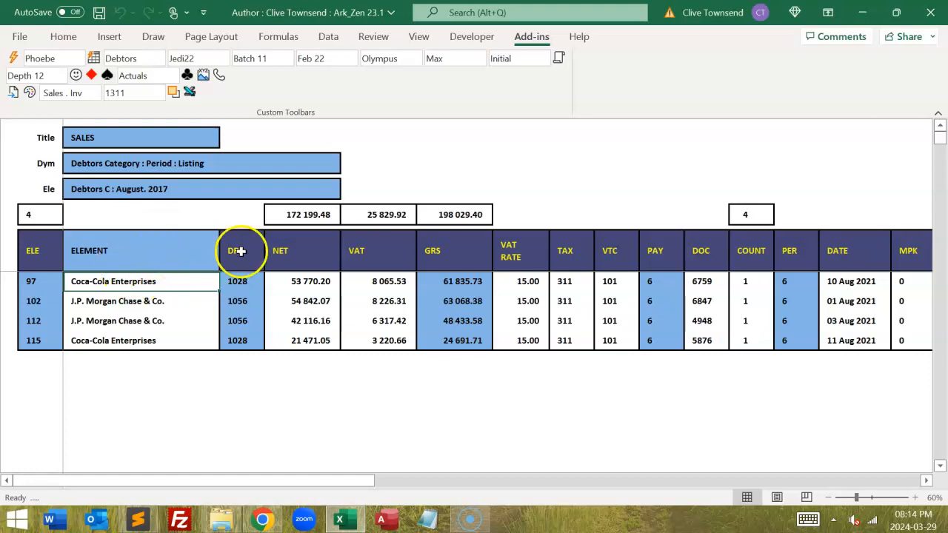
- Regroup the August 2017 transactions of Debtors C by Debtors and check the J.P. Morgan Chase & Co. net amount
{"action": "double_click", "coordinate": [240, 251]}
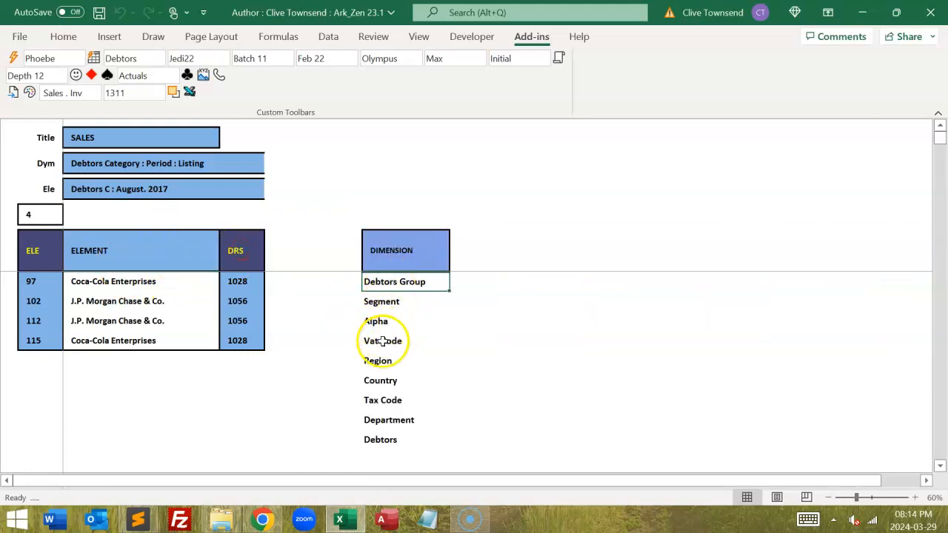
{"action": "double_click", "coordinate": [377, 440]}
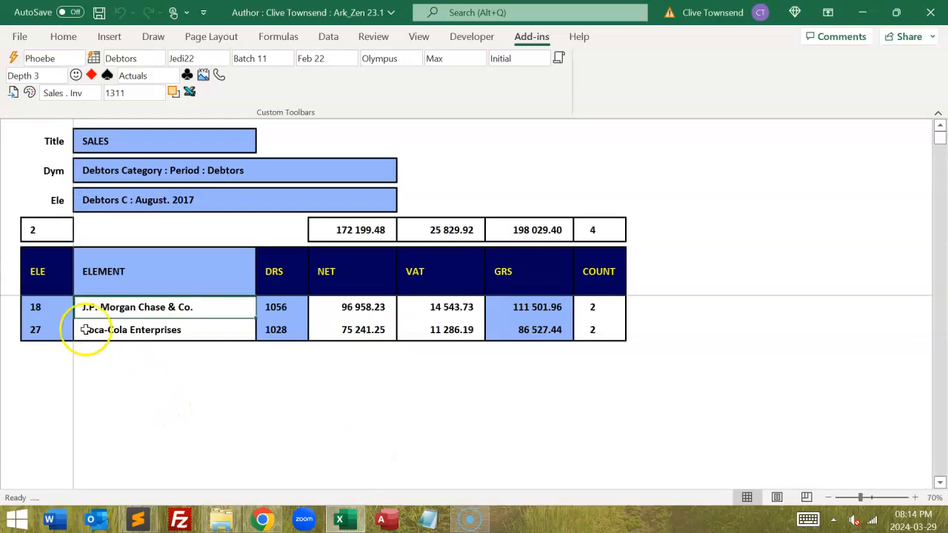
{"action": "left_click", "coordinate": [347, 312]}
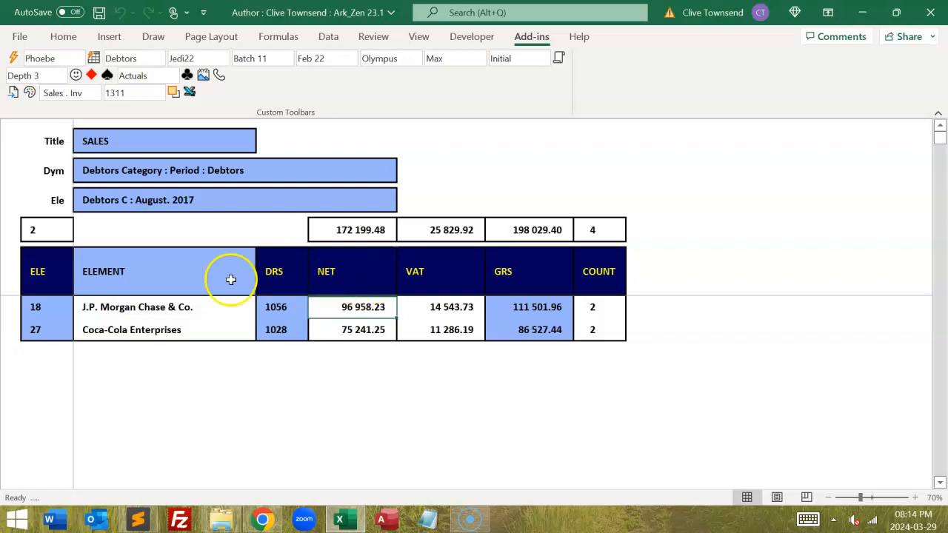
- Drill into J.P. Morgan Chase & Co. and show its August 2017 sales as a Listing
{"action": "left_click", "coordinate": [191, 308]}
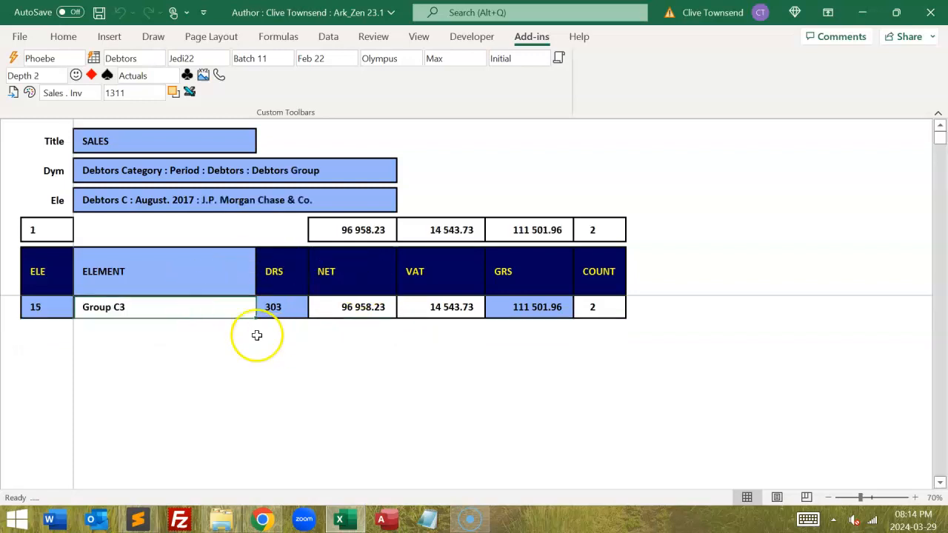
{"action": "left_click", "coordinate": [288, 274]}
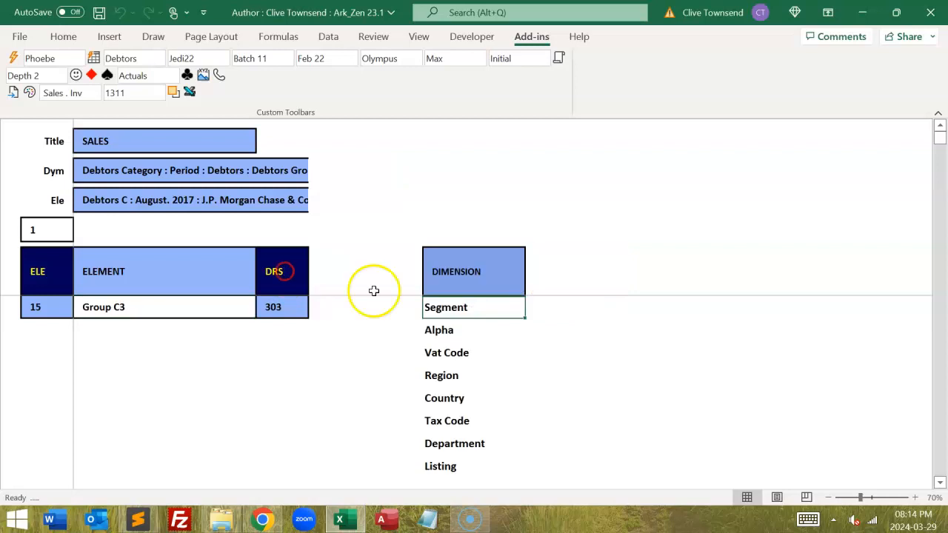
{"action": "left_click", "coordinate": [440, 467]}
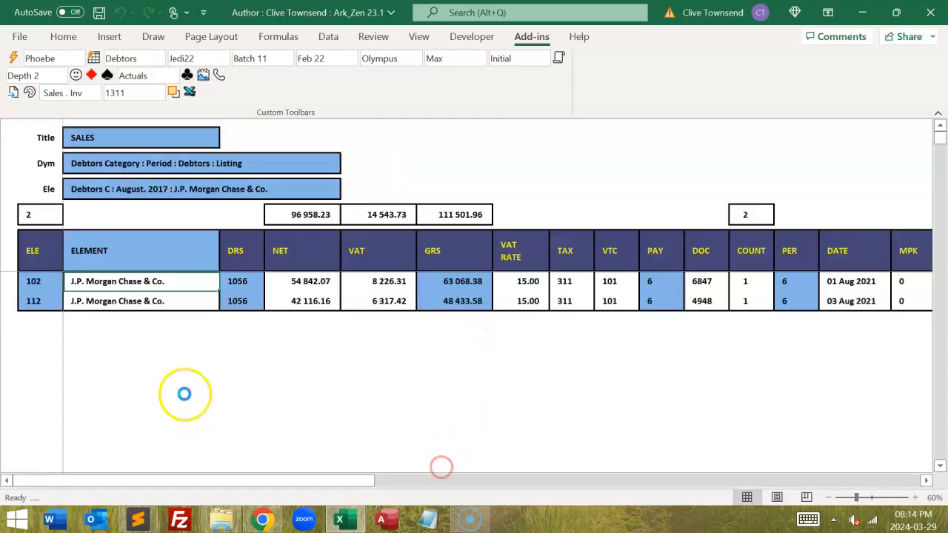
- Step back up from the J.P. Morgan Chase & Co. listing to the top-level Debtors Category summary
{"action": "left_click", "coordinate": [670, 285]}
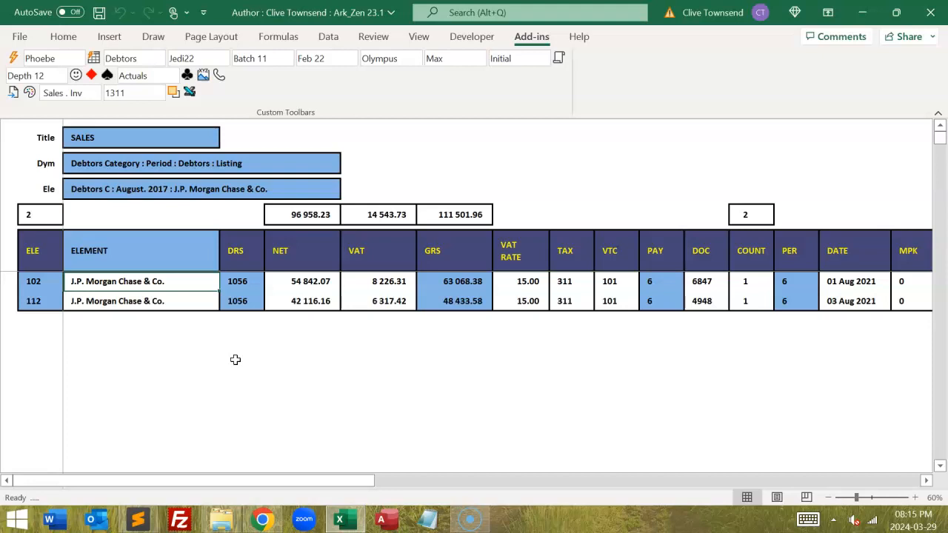
{"action": "left_click", "coordinate": [122, 261]}
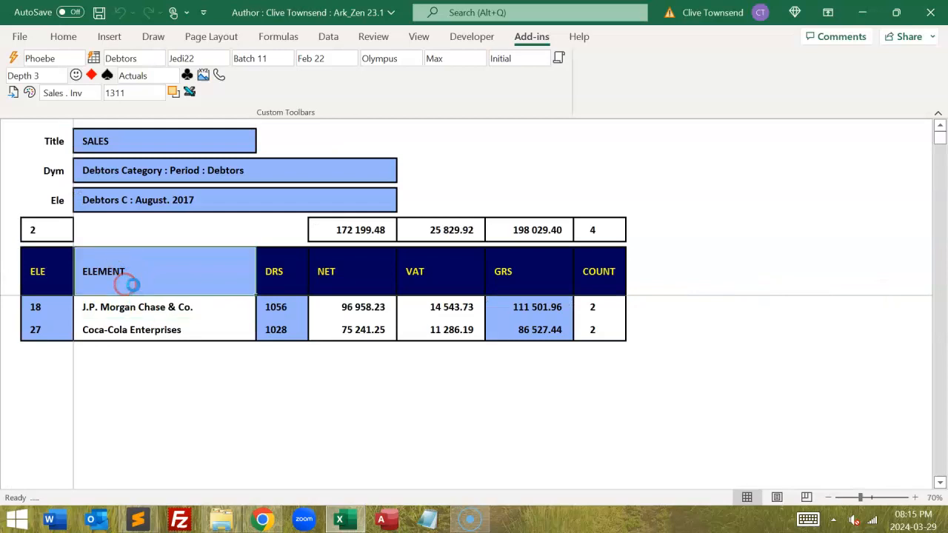
{"action": "left_click", "coordinate": [111, 264]}
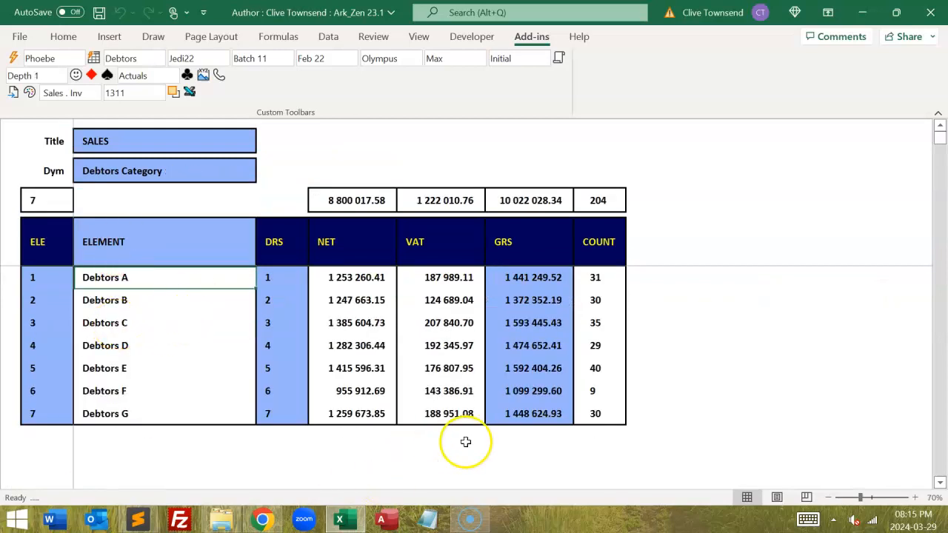